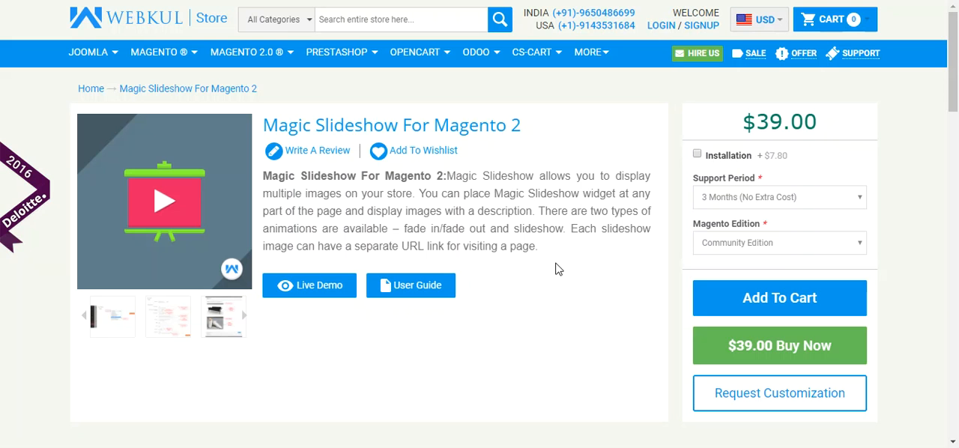
# Review the Magic Slideshow For Magento 2 product page, including its description and feature list
pyautogui.scroll(-2, 551, 262)
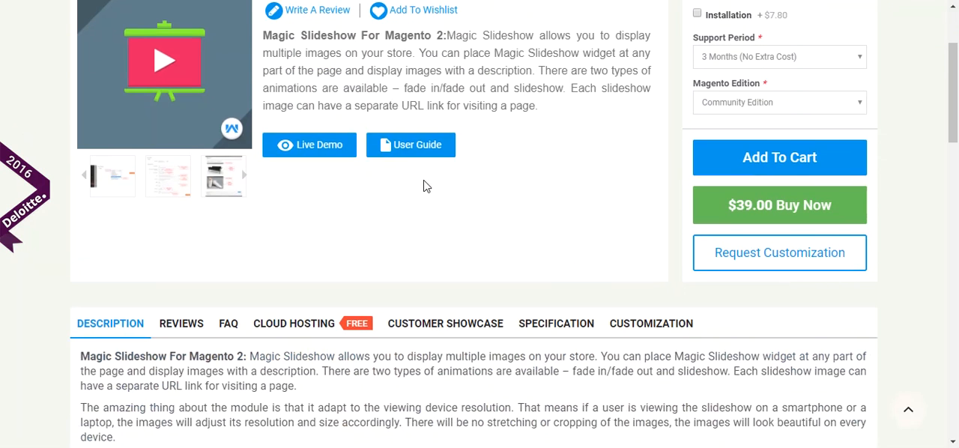
pyautogui.scroll(1, 380, 214)
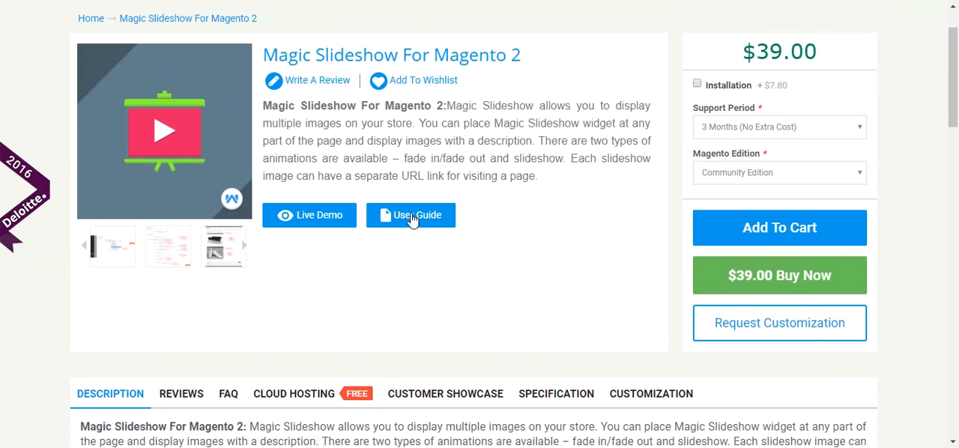
pyautogui.scroll(-4, 622, 275)
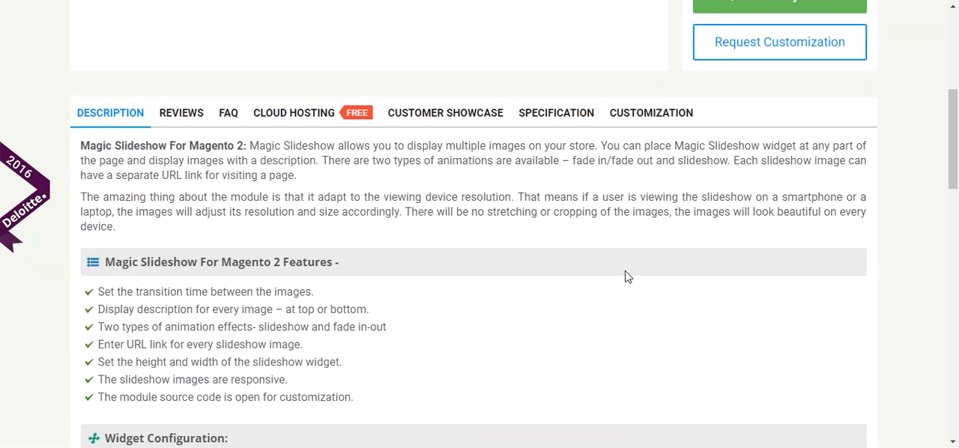
pyautogui.scroll(4, 628, 276)
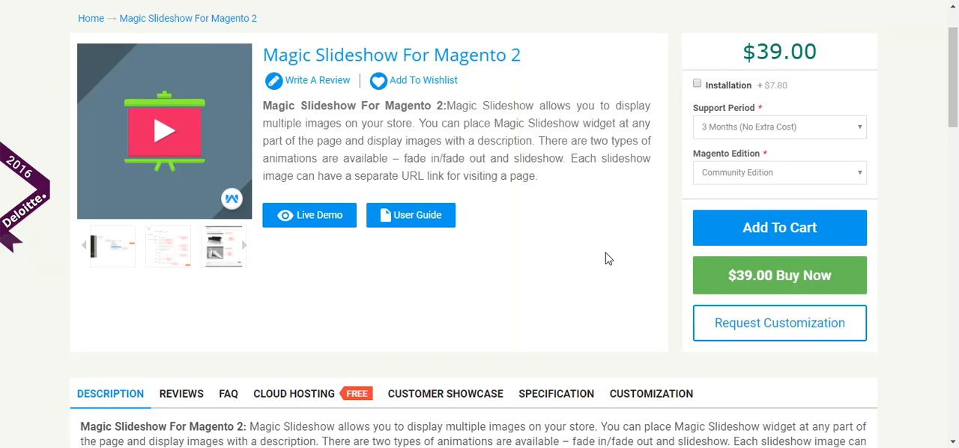
pyautogui.scroll(1, 608, 259)
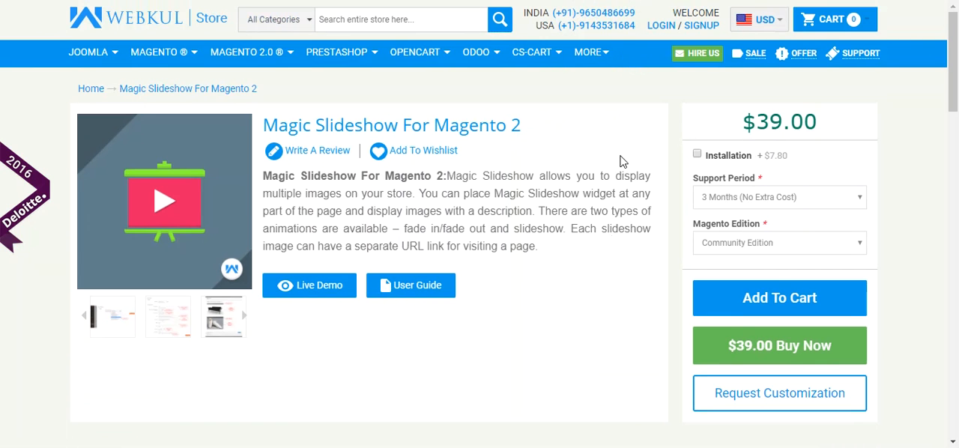
pyautogui.scroll(-1, 622, 154)
pyautogui.scroll(1, 622, 155)
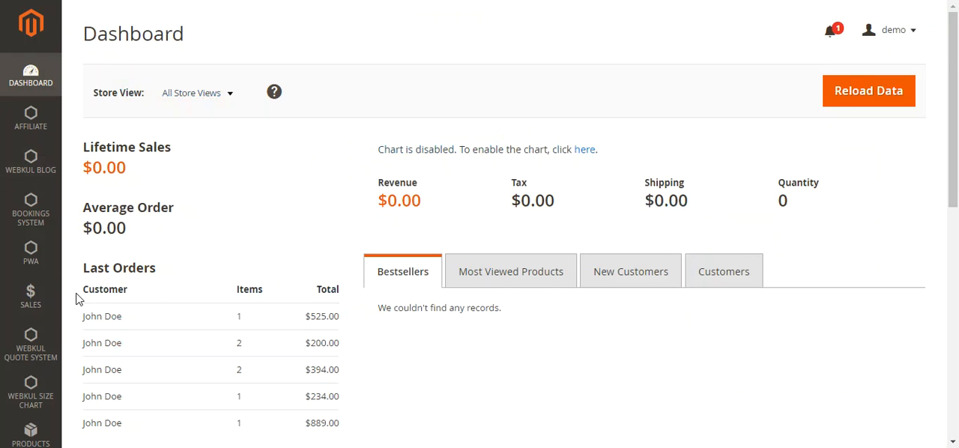
# Switch to the Magento admin and open the list of content pages
pyautogui.scroll(-3, 34, 329)
pyautogui.scroll(-1, 36, 343)
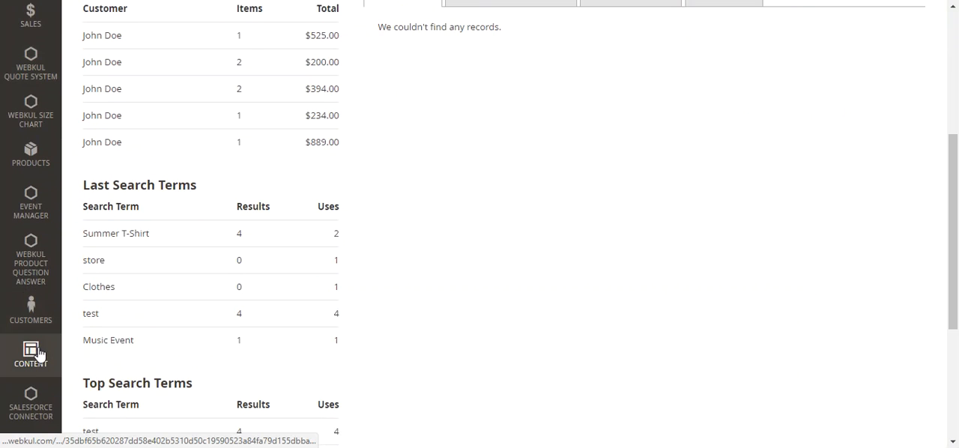
pyautogui.click(37, 355)
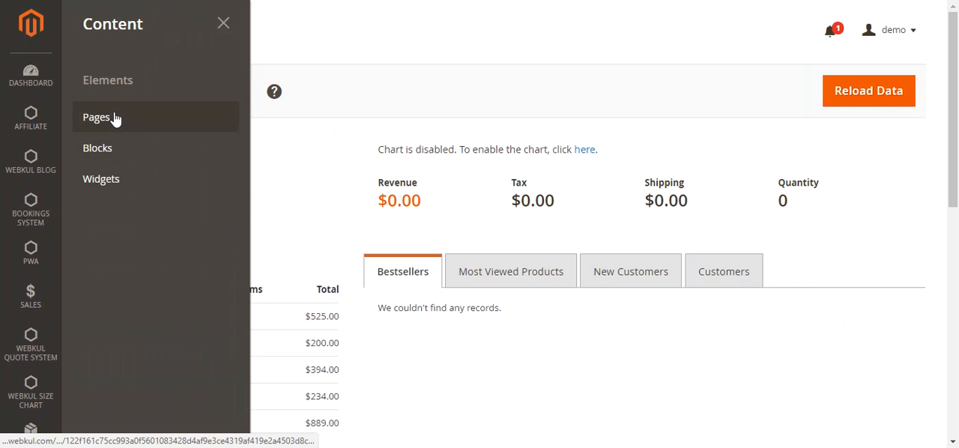
pyautogui.click(118, 120)
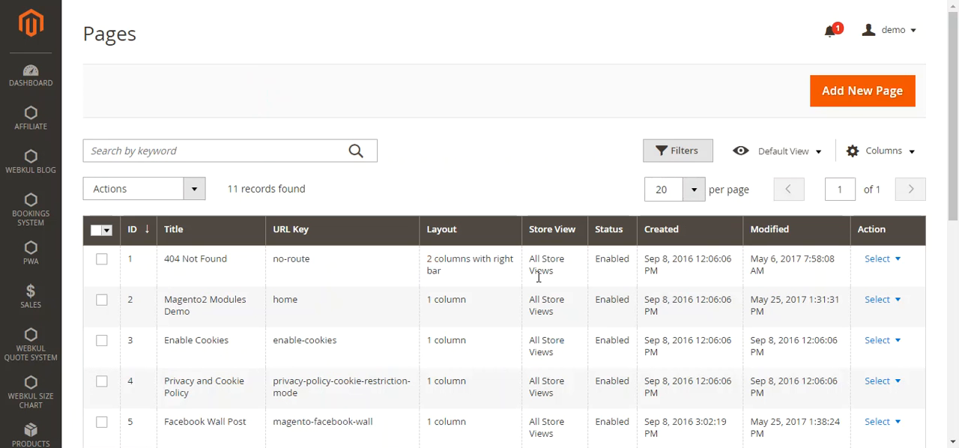
# Open the Magic Slideshow page from the pages list for editing
pyautogui.scroll(-2, 562, 341)
pyautogui.scroll(-1, 551, 348)
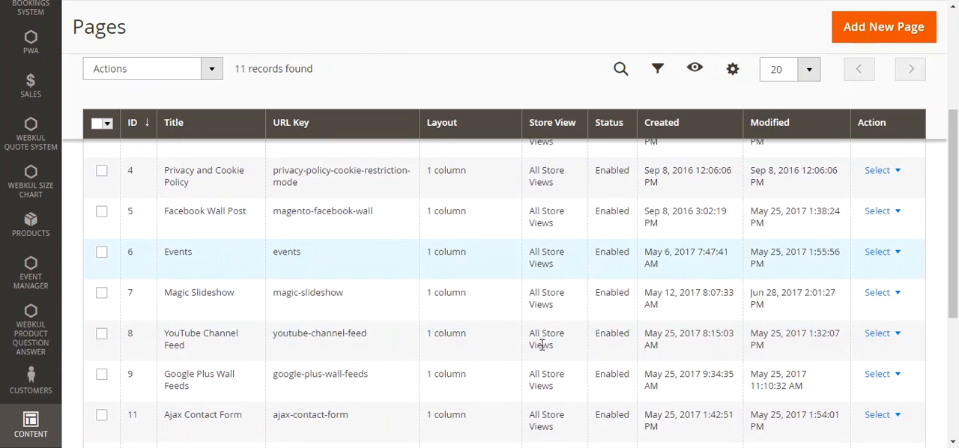
pyautogui.click(904, 297)
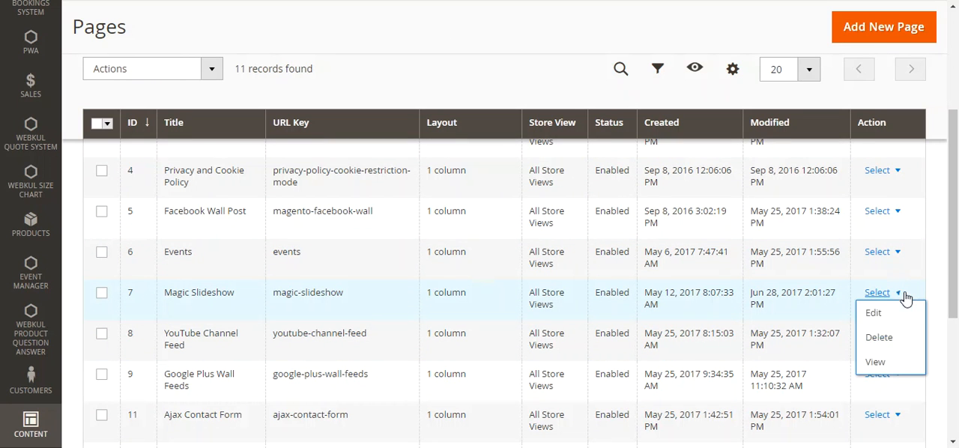
pyautogui.click(896, 321)
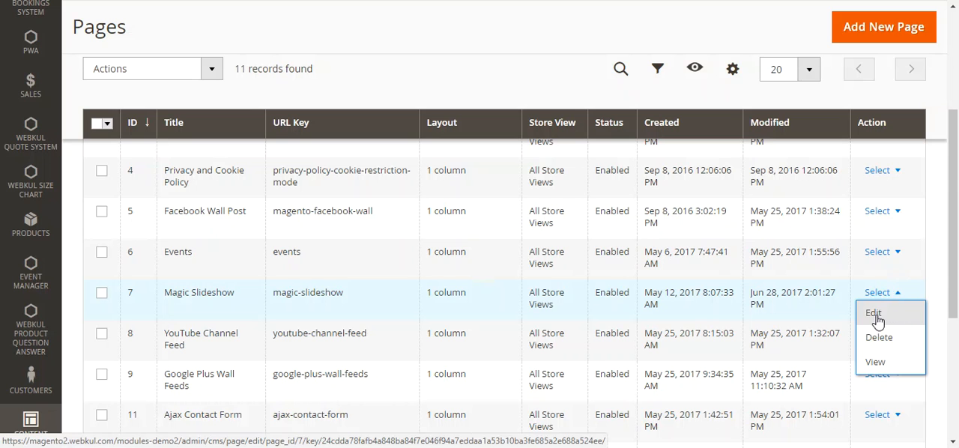
pyautogui.click(877, 319)
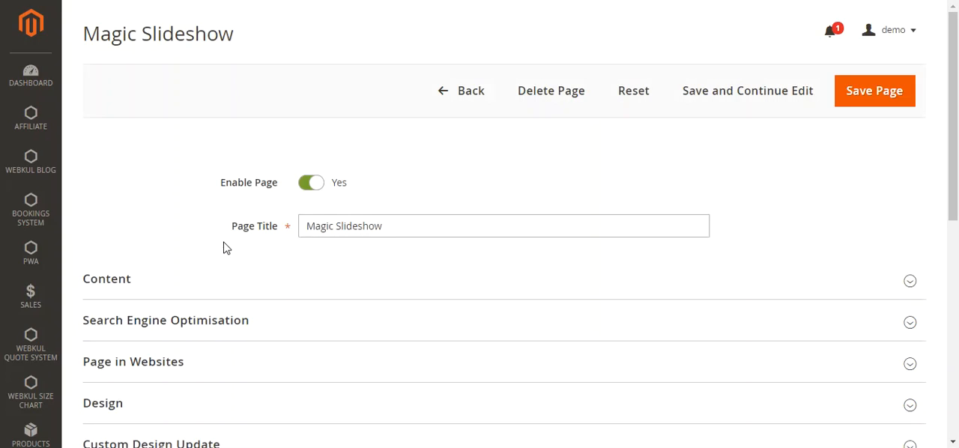
# Start inserting a widget into the page's Content section and choose Magic Slide Show as its type
pyautogui.scroll(-2, 300, 277)
pyautogui.click(175, 143)
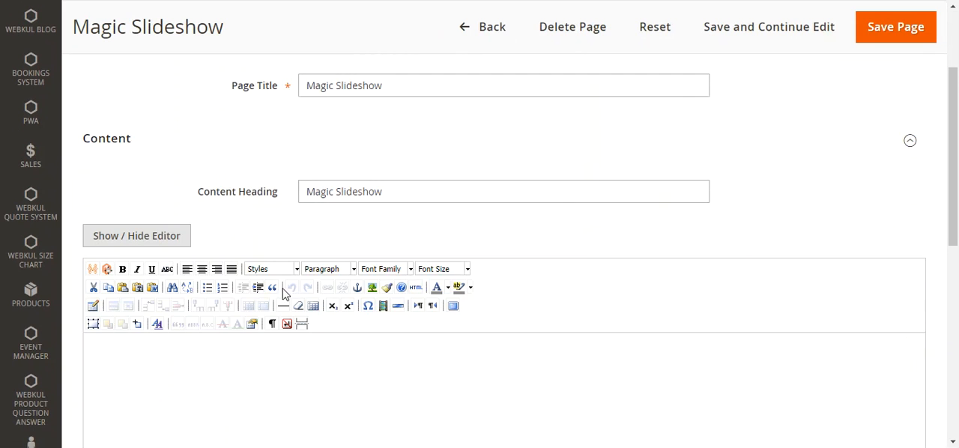
pyautogui.scroll(-1, 255, 296)
pyautogui.click(124, 285)
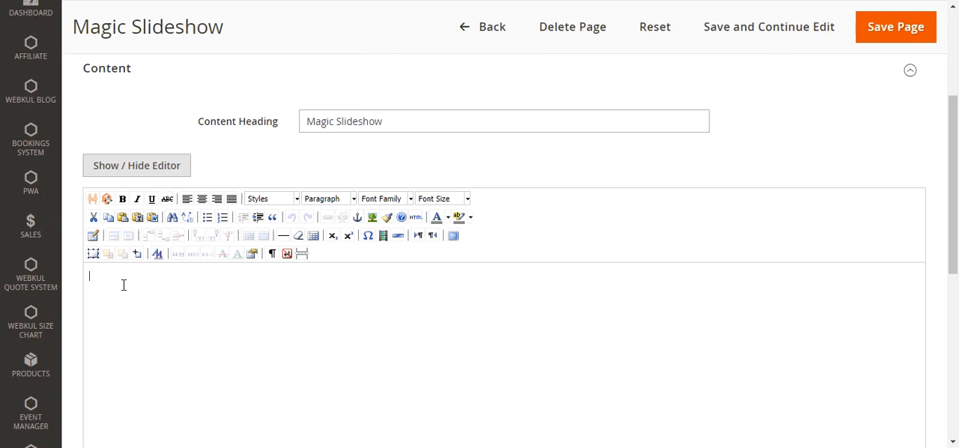
pyautogui.click(108, 200)
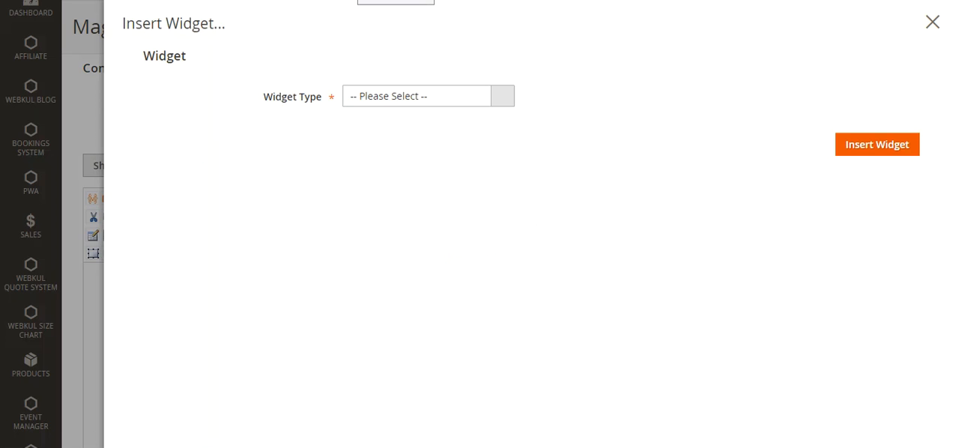
pyautogui.click(407, 98)
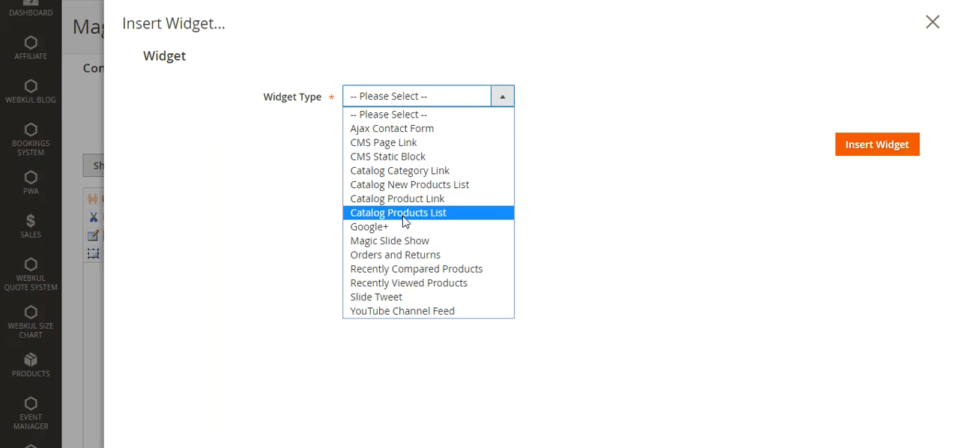
pyautogui.click(439, 243)
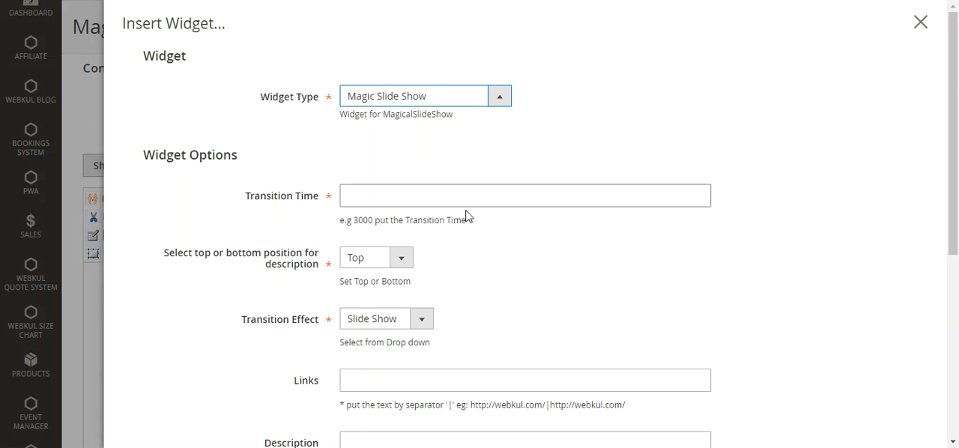
# Set the slideshow widget's transition time to 3000
pyautogui.scroll(-2, 517, 198)
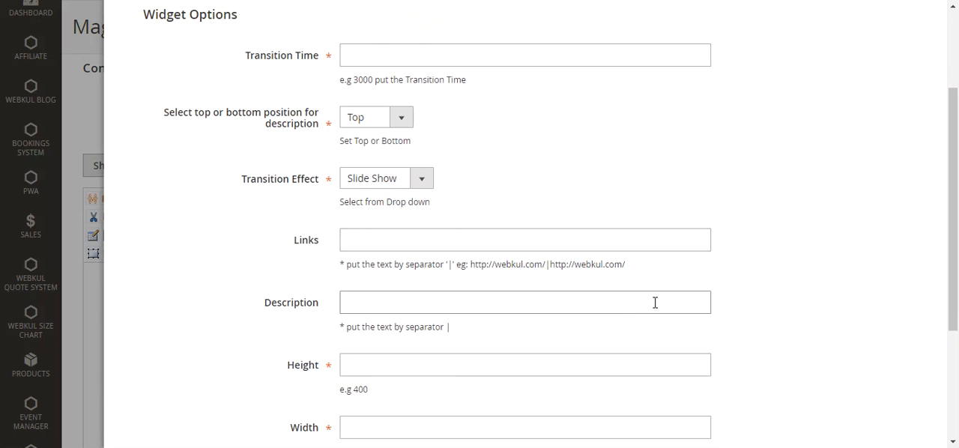
pyautogui.scroll(-3, 649, 303)
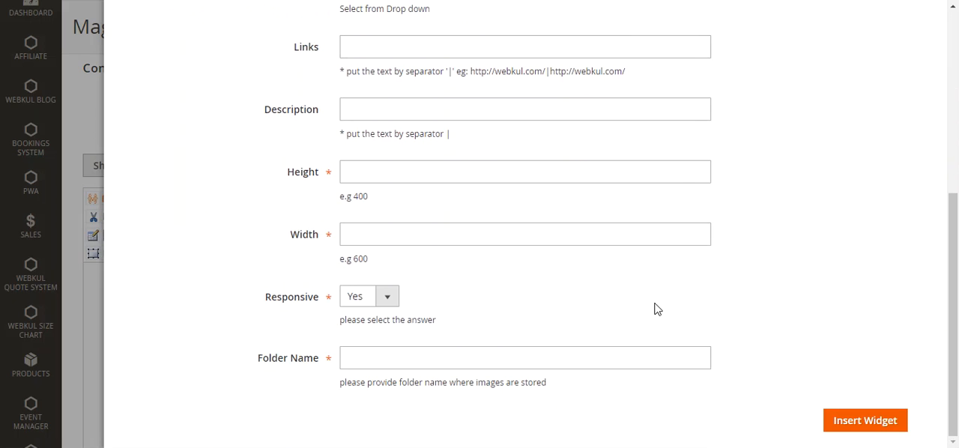
pyautogui.scroll(5, 645, 308)
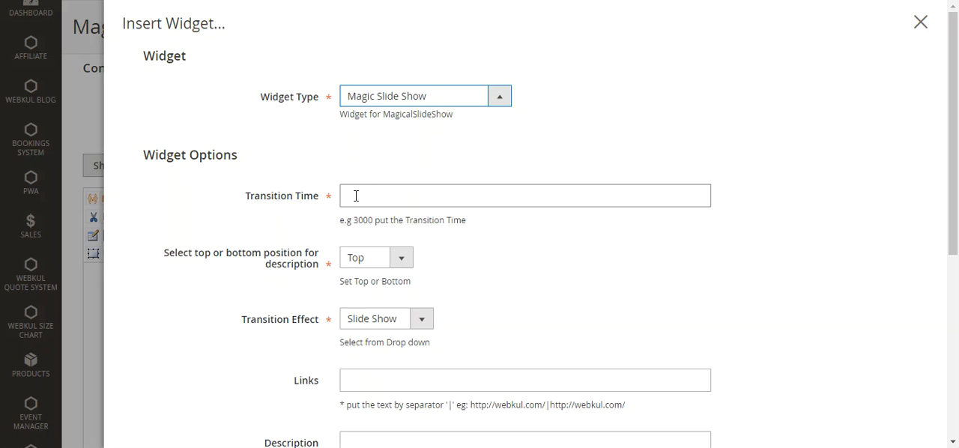
pyautogui.click(356, 195)
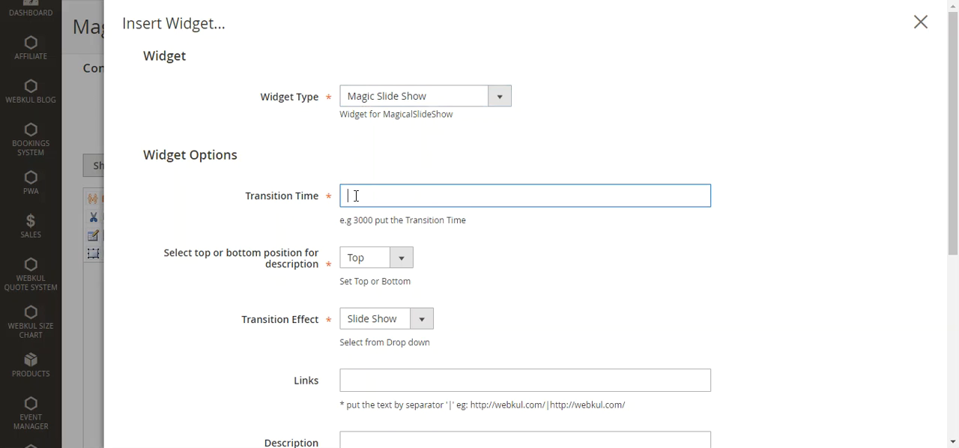
pyautogui.write('3000')
# Choose Top as the description position and Slide Show as the transition effect
pyautogui.scroll(-1, 522, 237)
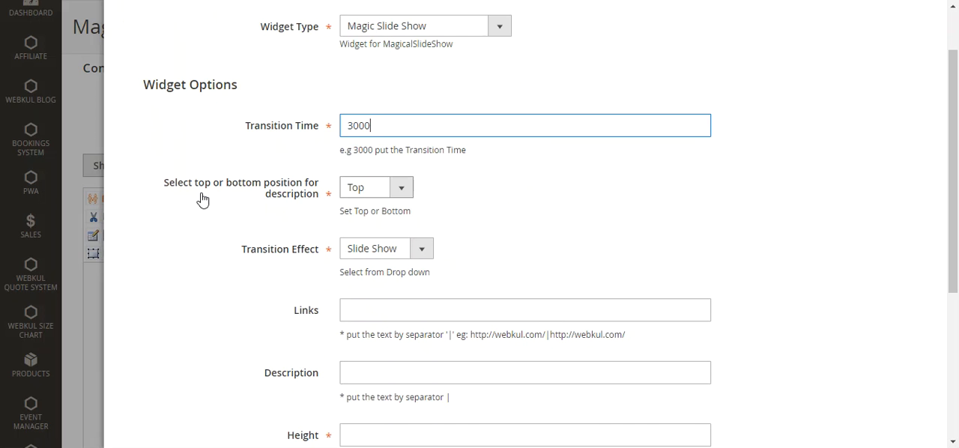
pyautogui.click(367, 195)
pyautogui.click(403, 205)
pyautogui.scroll(-1, 508, 215)
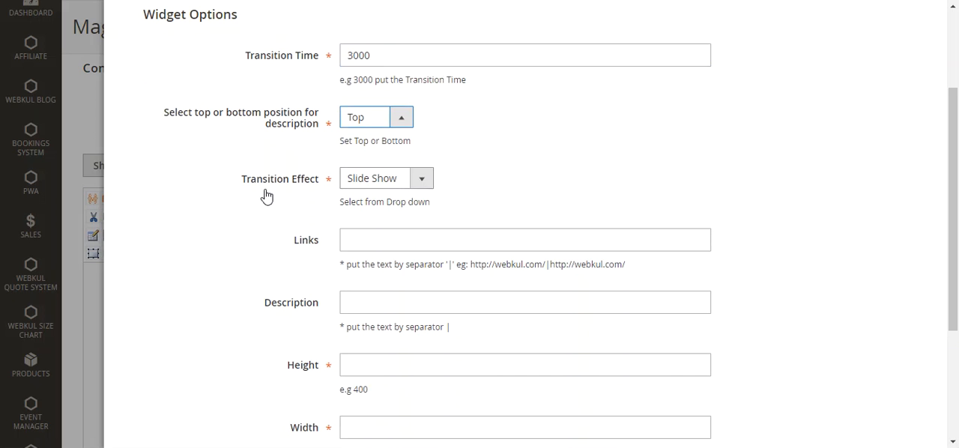
pyautogui.click(415, 184)
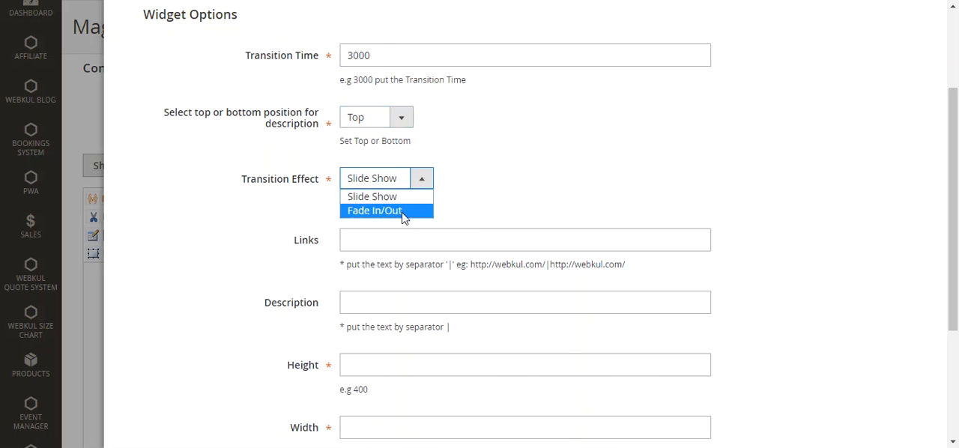
pyautogui.click(508, 192)
pyautogui.click(404, 244)
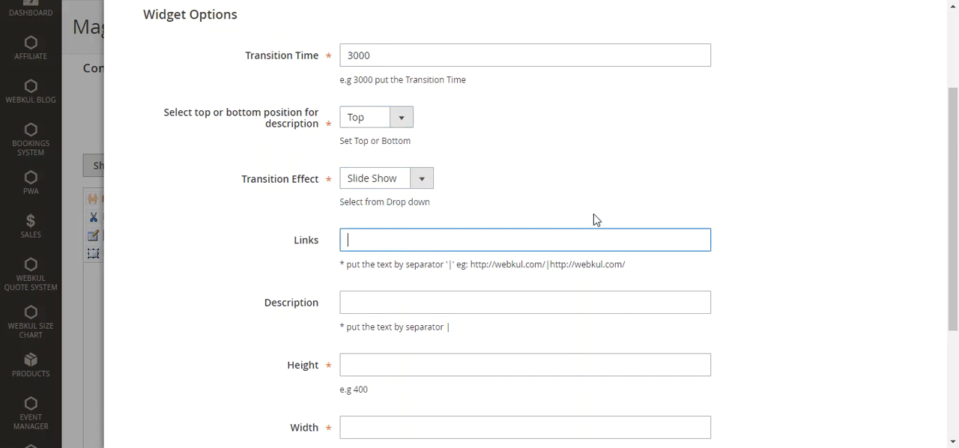
pyautogui.scroll(-2, 592, 219)
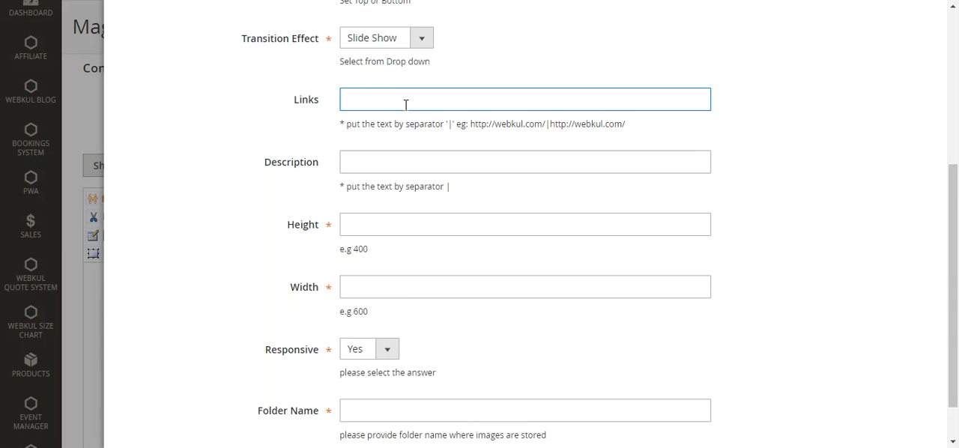
pyautogui.click(375, 168)
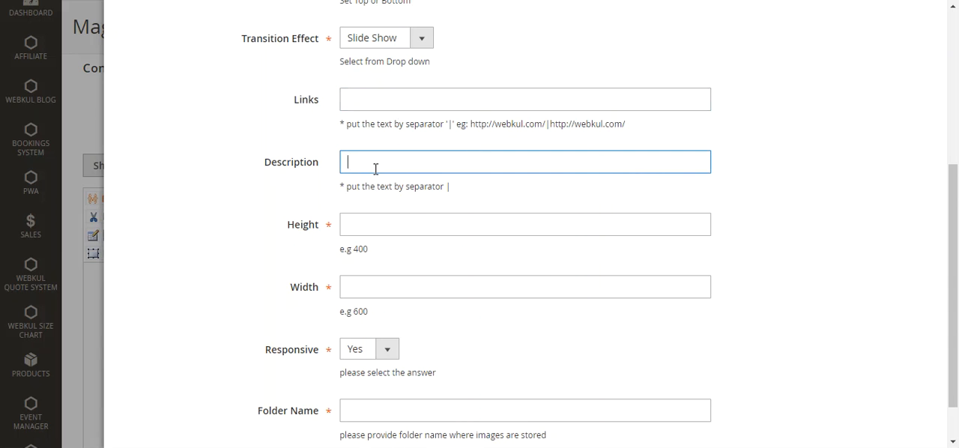
pyautogui.scroll(-1, 450, 199)
pyautogui.scroll(1, 402, 157)
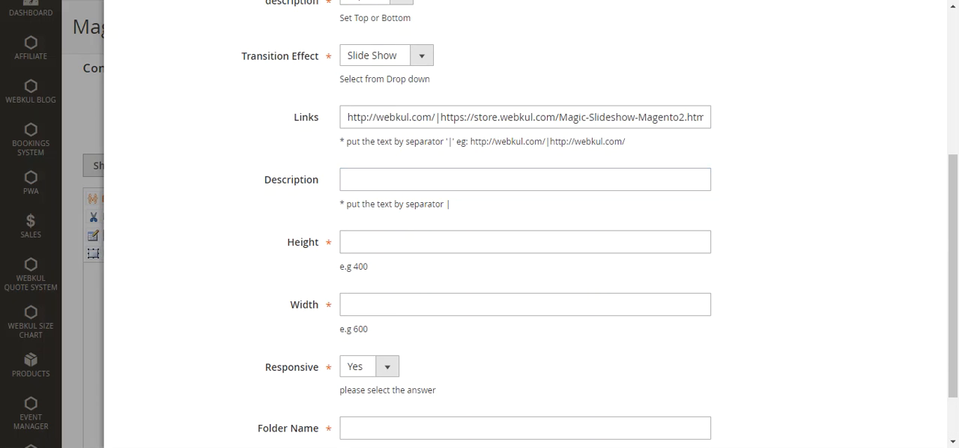
pyautogui.click(523, 120)
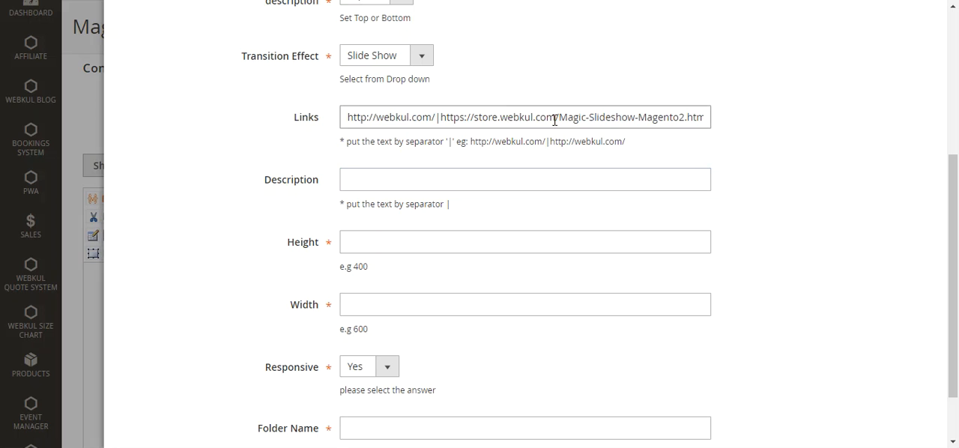
pyautogui.moveTo(554, 119); pyautogui.dragTo(714, 117)
pyautogui.click(693, 117)
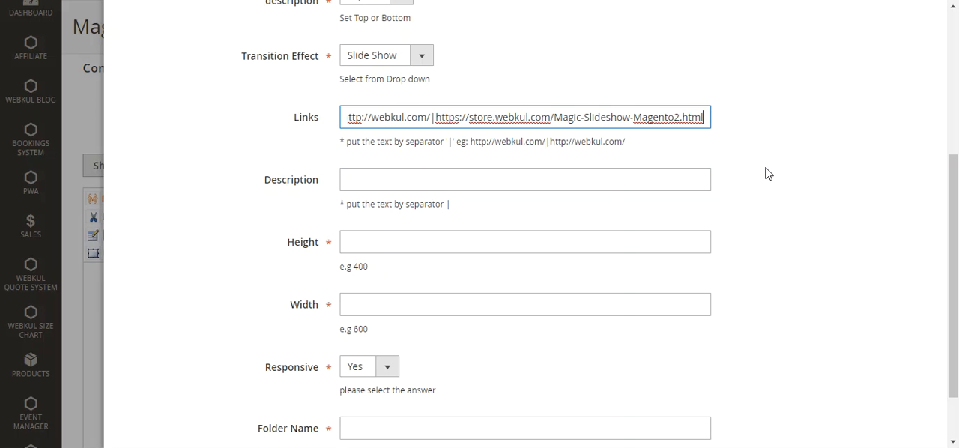
pyautogui.write('|')
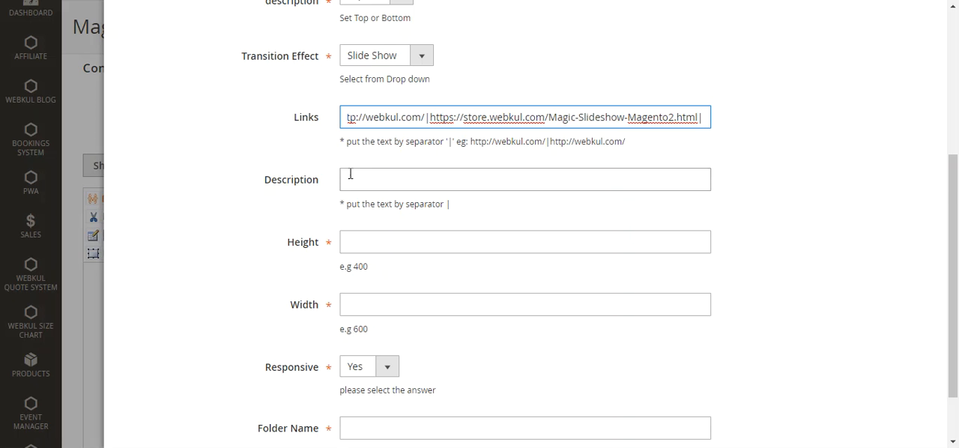
# Enter the slide descriptions as "Webkul Store|Magic Slideshow for Magento 2|"
pyautogui.scroll(-1, 379, 184)
pyautogui.scroll(1, 379, 184)
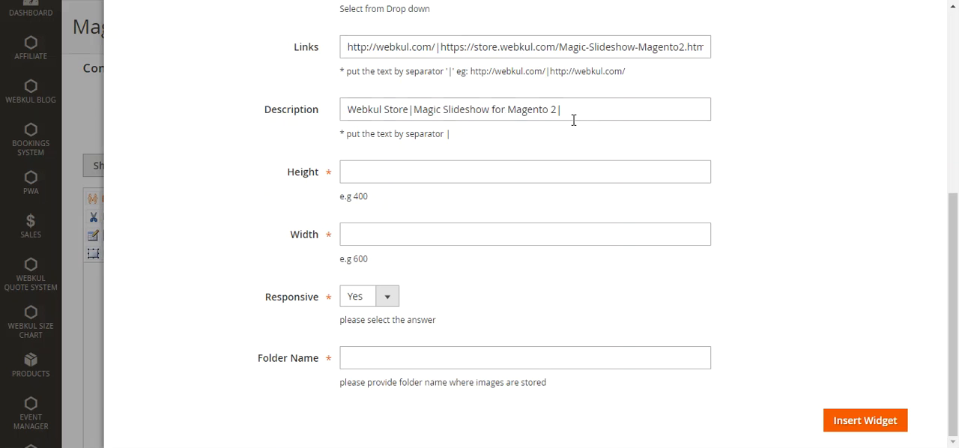
pyautogui.click(567, 113)
pyautogui.moveTo(572, 112); pyautogui.dragTo(558, 113)
pyautogui.click(570, 110)
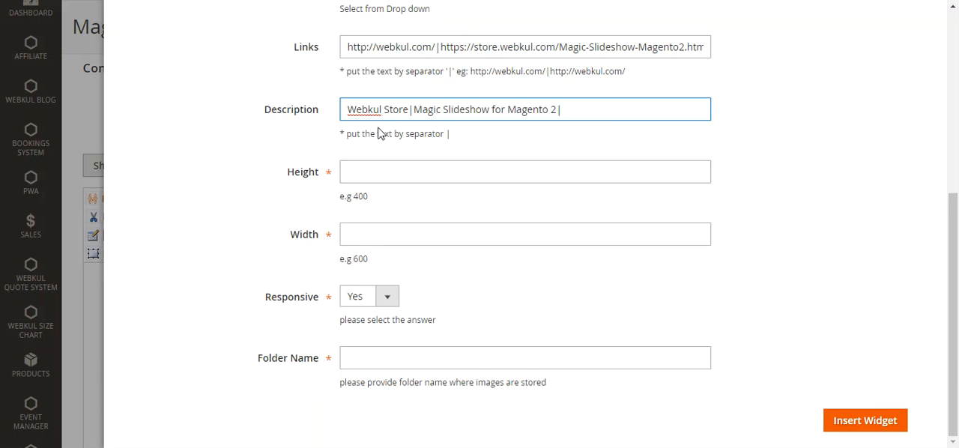
# Set the slideshow widget's height to 400 and width to 1280, with Responsive set to Yes
pyautogui.click(383, 174)
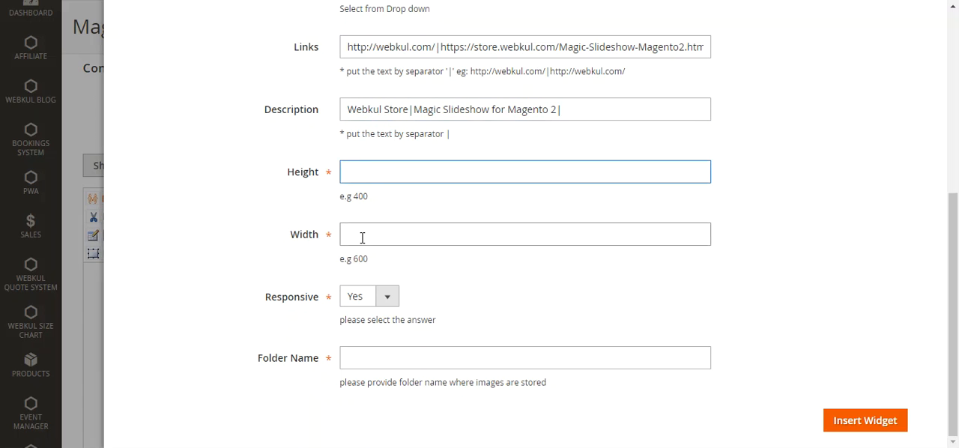
pyautogui.write('400')
pyautogui.click(382, 242)
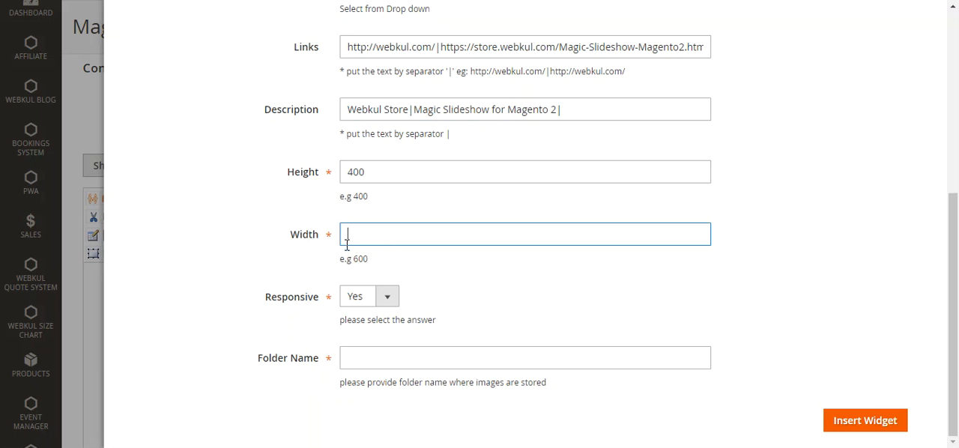
pyautogui.write('1280')
pyautogui.click(380, 303)
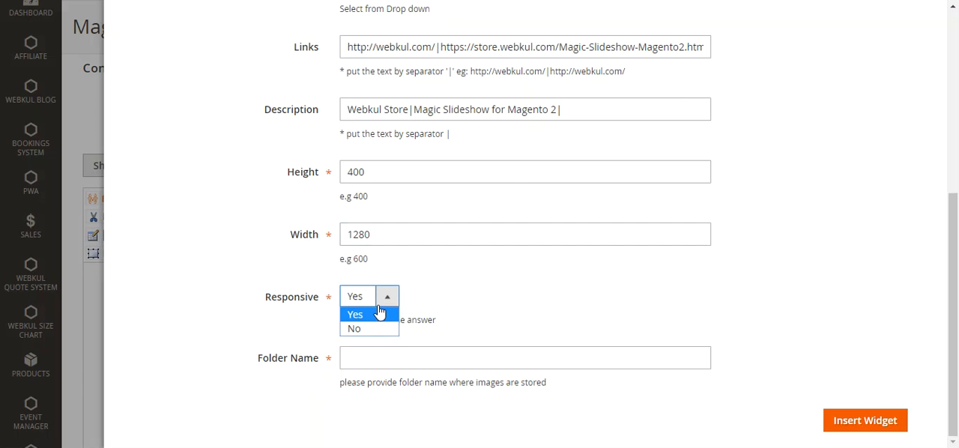
pyautogui.click(382, 313)
# Switch to the Webkul Blog guide and review how the slideshow image folders are created and filled inside the media folder
pyautogui.click(379, 357)
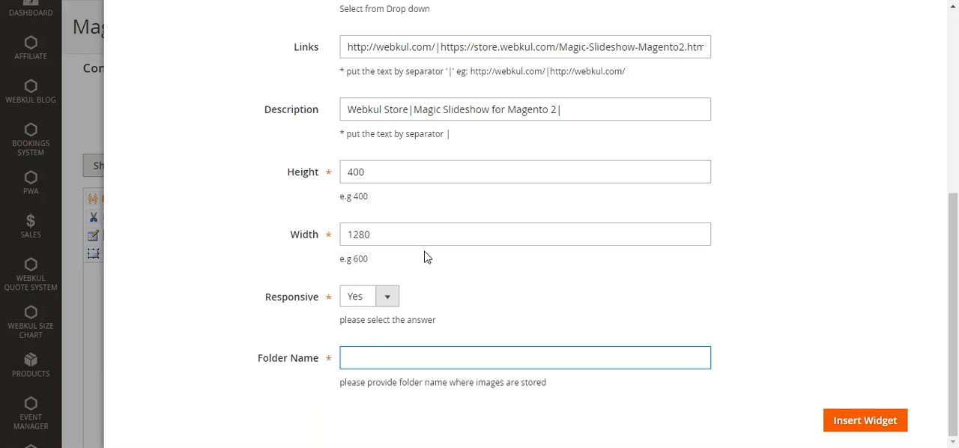
pyautogui.click(353, 1)
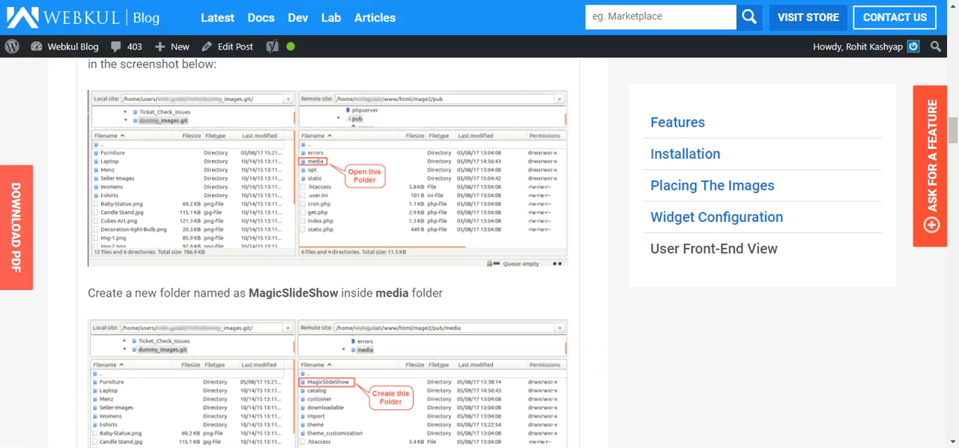
pyautogui.scroll(-1, 404, 146)
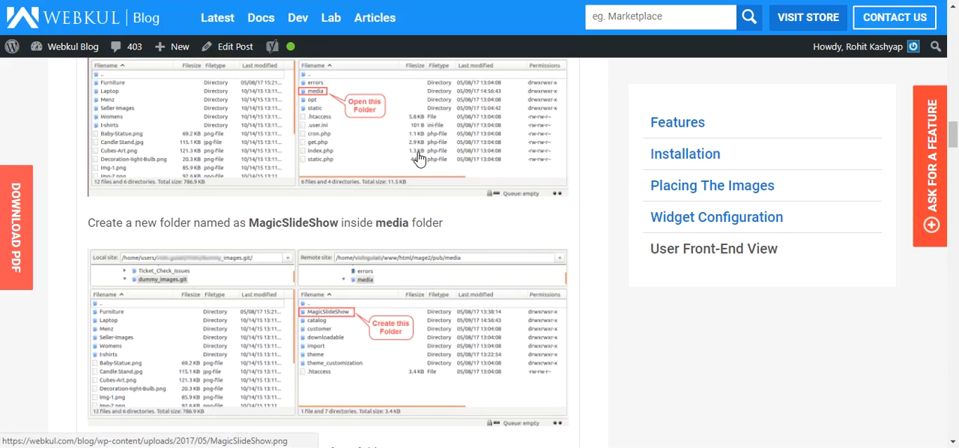
pyautogui.scroll(1, 405, 154)
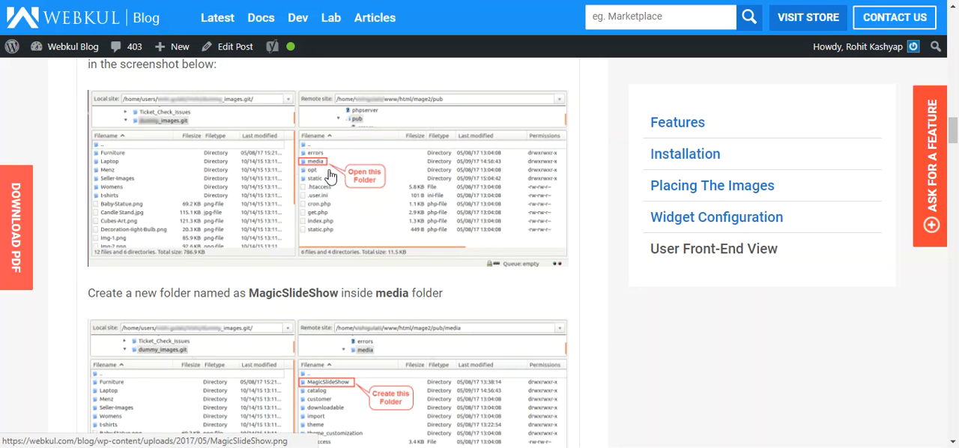
pyautogui.scroll(-1, 319, 172)
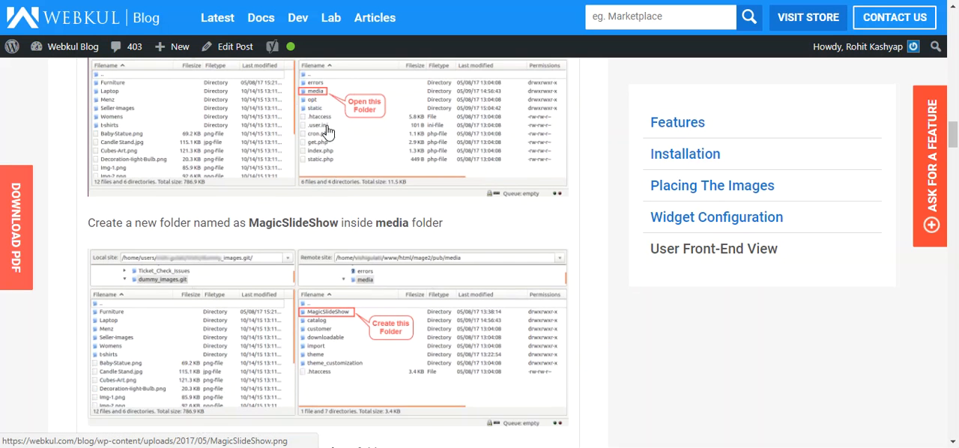
pyautogui.scroll(-2, 348, 169)
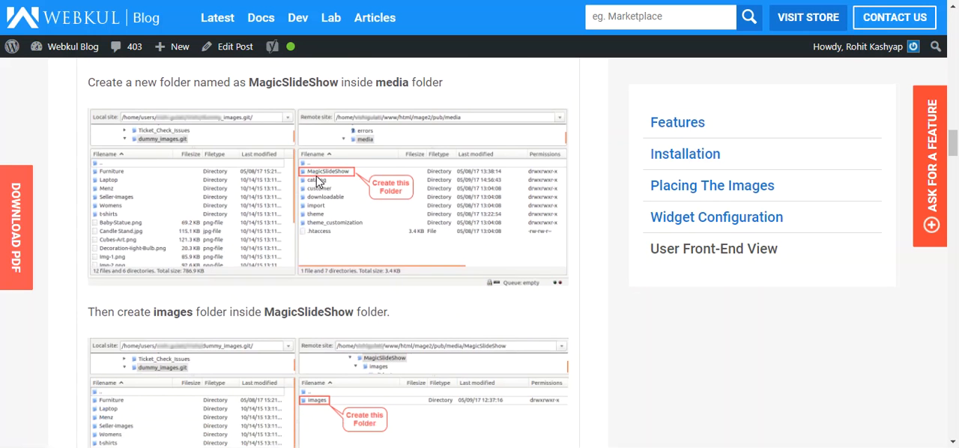
pyautogui.scroll(-3, 363, 203)
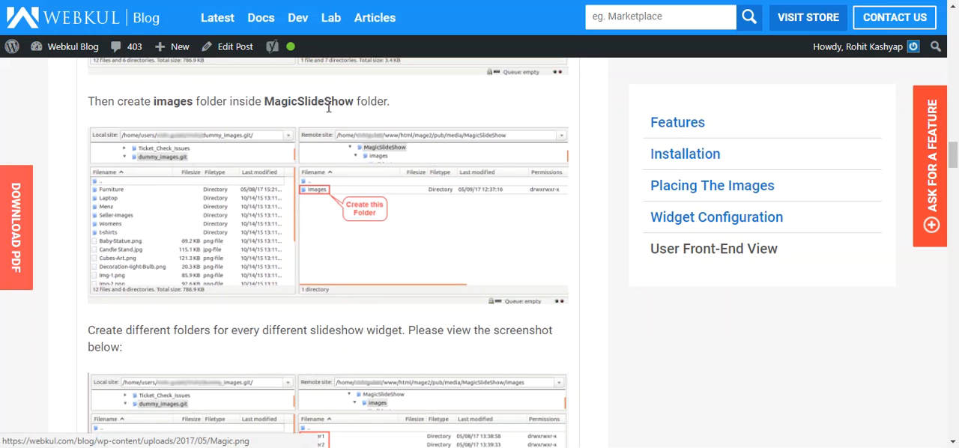
pyautogui.scroll(-4, 343, 223)
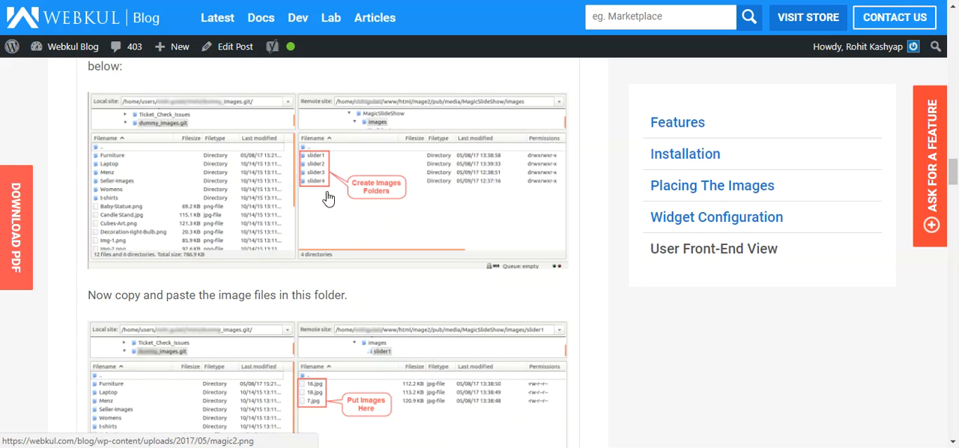
pyautogui.scroll(-1, 328, 200)
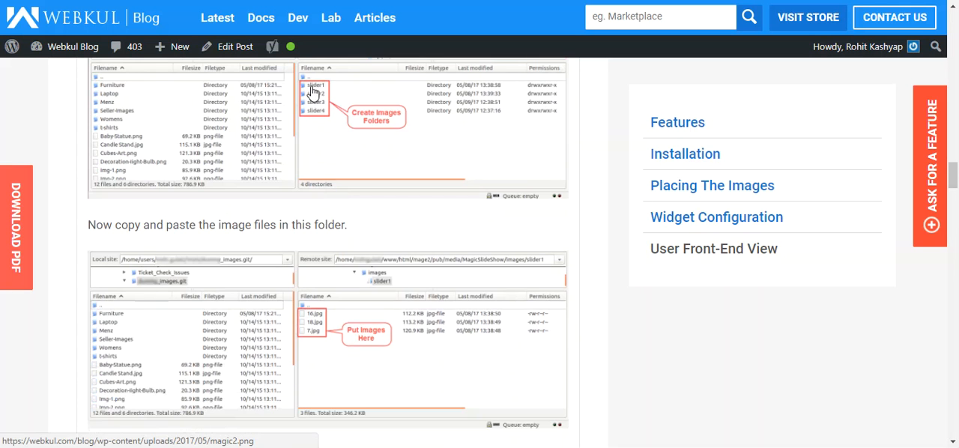
pyautogui.scroll(-2, 355, 230)
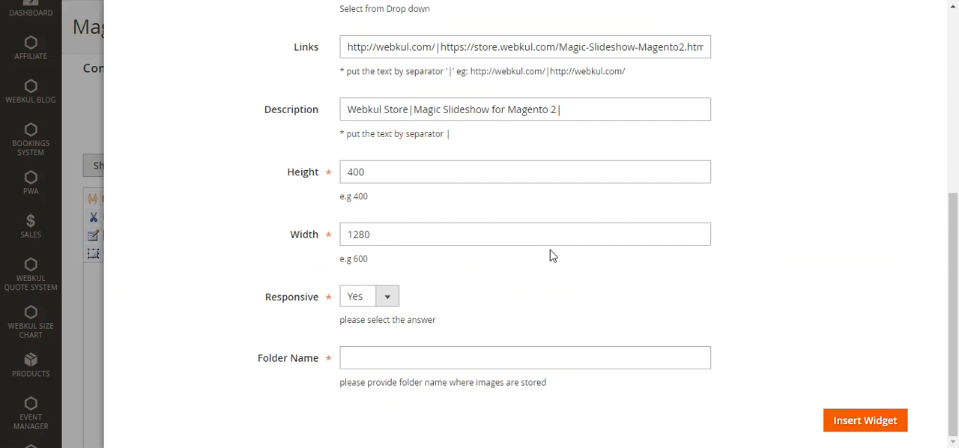
# Insert the widget with slider2 as its image folder name, and save the Magic Slideshow page
pyautogui.click(388, 357)
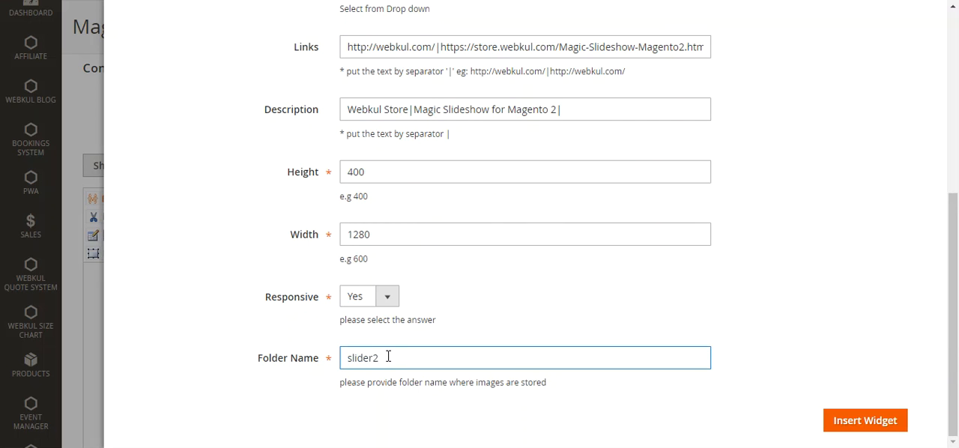
pyautogui.click(883, 436)
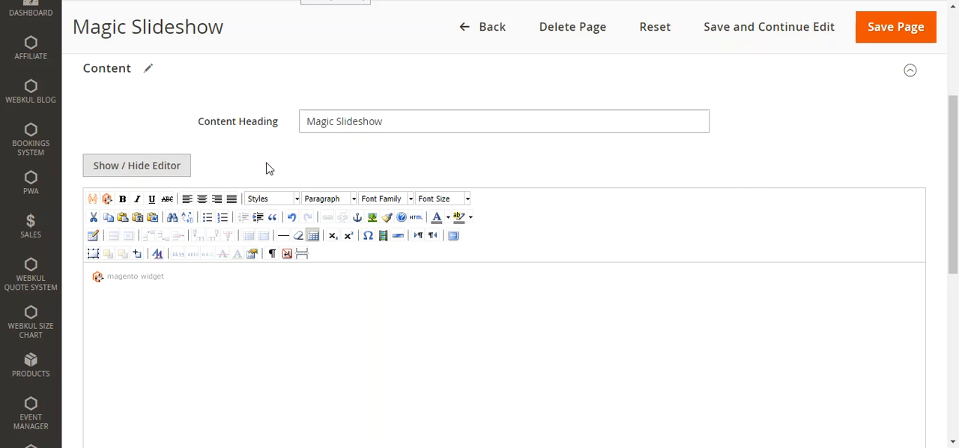
pyautogui.scroll(3, 525, 225)
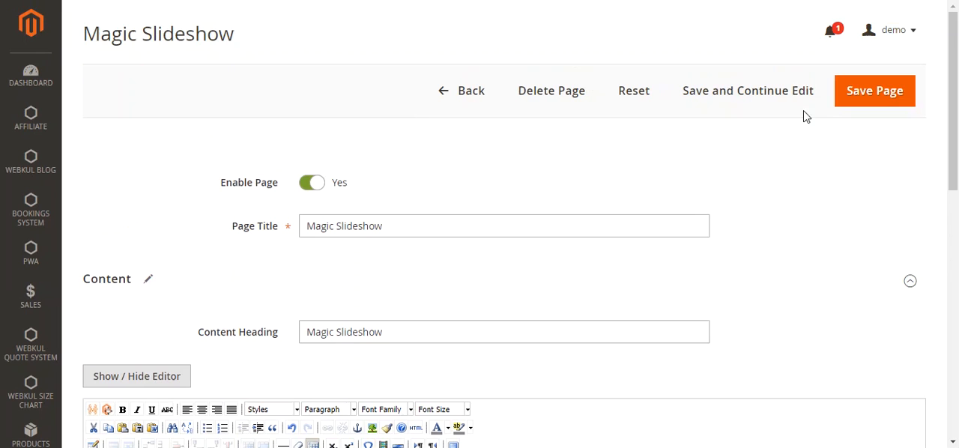
pyautogui.click(860, 90)
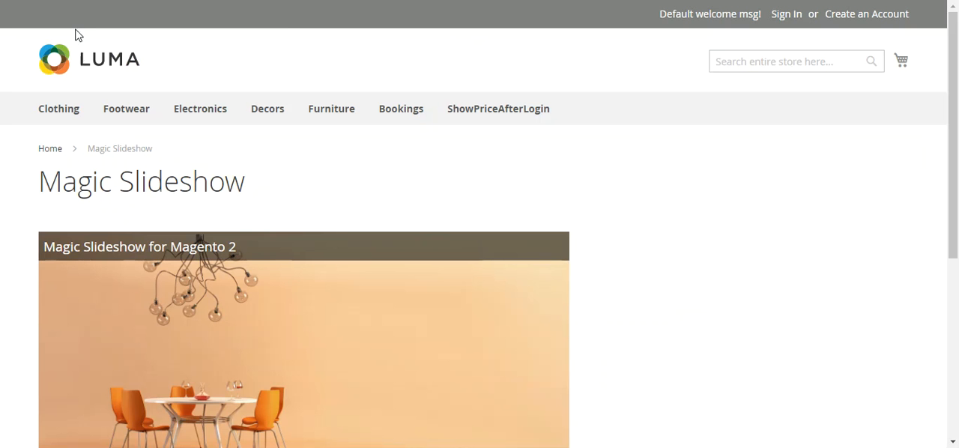
# Examine the slideshow's slides and descriptions on the storefront's Magic Slideshow page, and follow a slide's link
pyautogui.scroll(-3, 400, 240)
pyautogui.scroll(3, 111, 198)
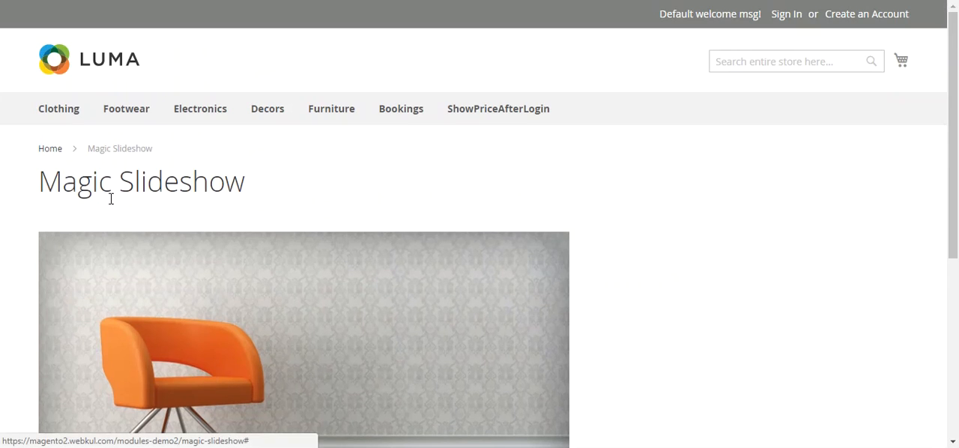
pyautogui.scroll(-2, 109, 200)
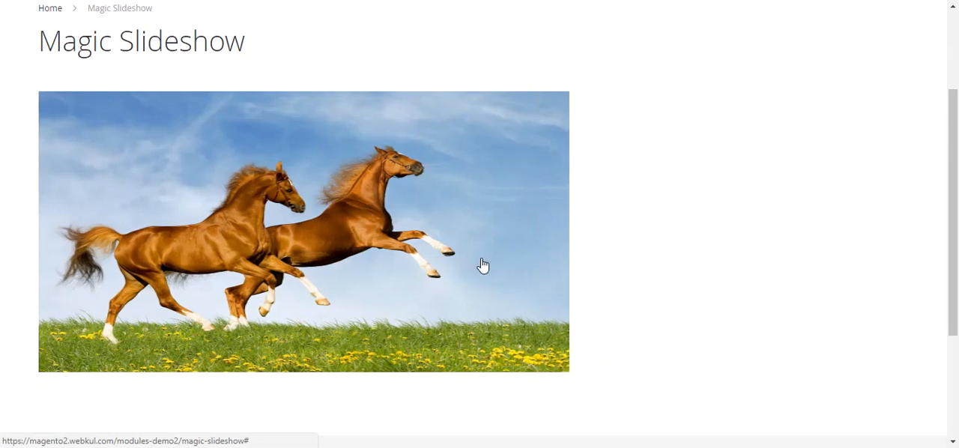
pyautogui.scroll(-1, 582, 264)
pyautogui.scroll(3, 15, 212)
pyautogui.scroll(-1, 297, 242)
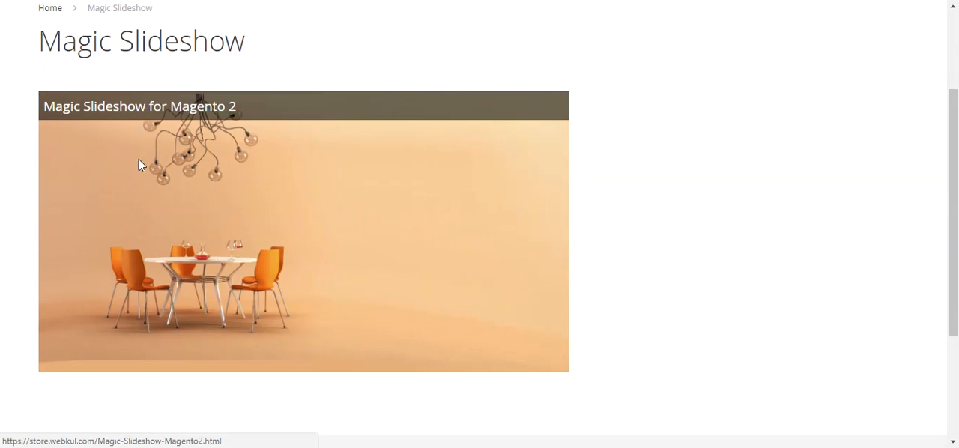
pyautogui.click(139, 165)
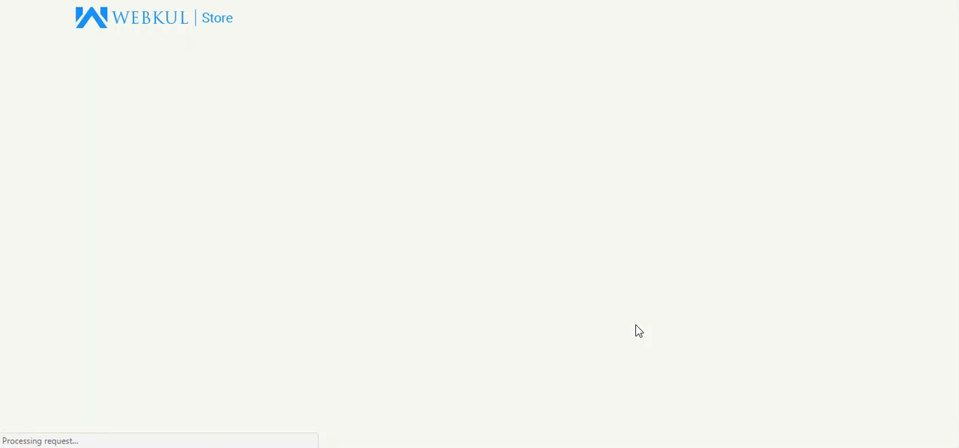